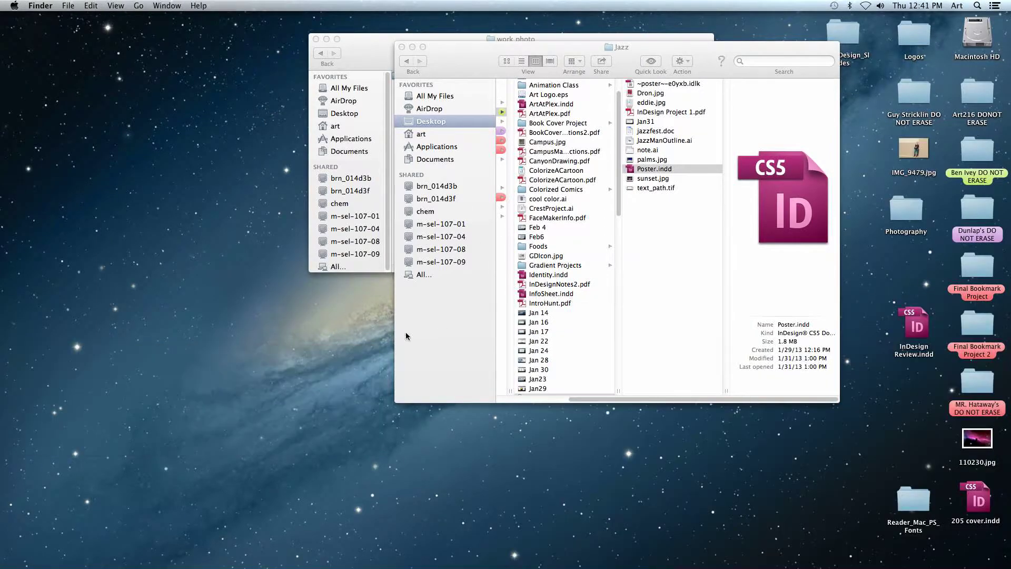
# Step: Close the Finder windows, Quick Look IMG_9479.jpg, then drag it onto Photoshop to open it
pyautogui.press('super+w')
pyautogui.press('super+w')
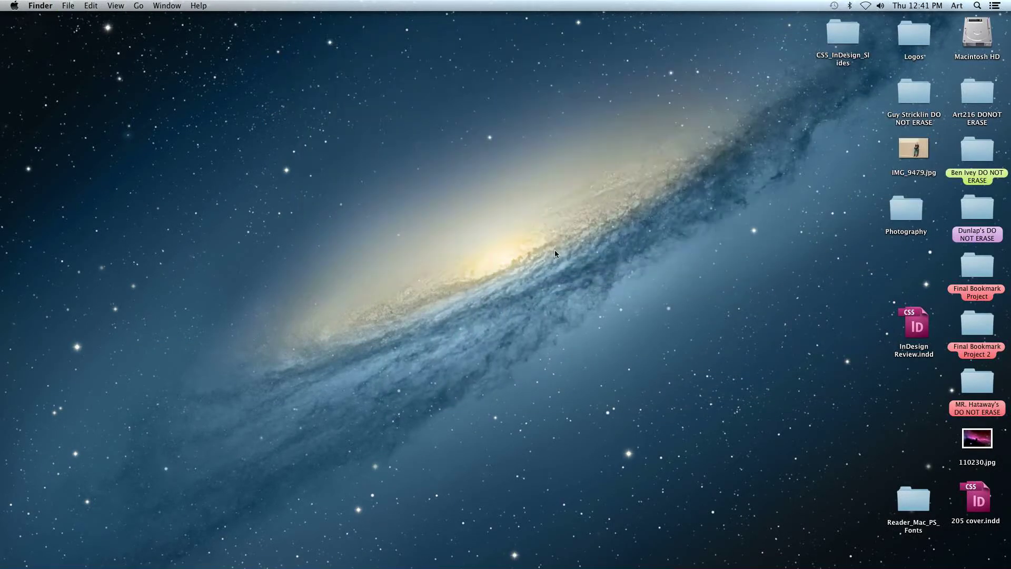
pyautogui.moveTo(901, 154); pyautogui.dragTo(791, 184)
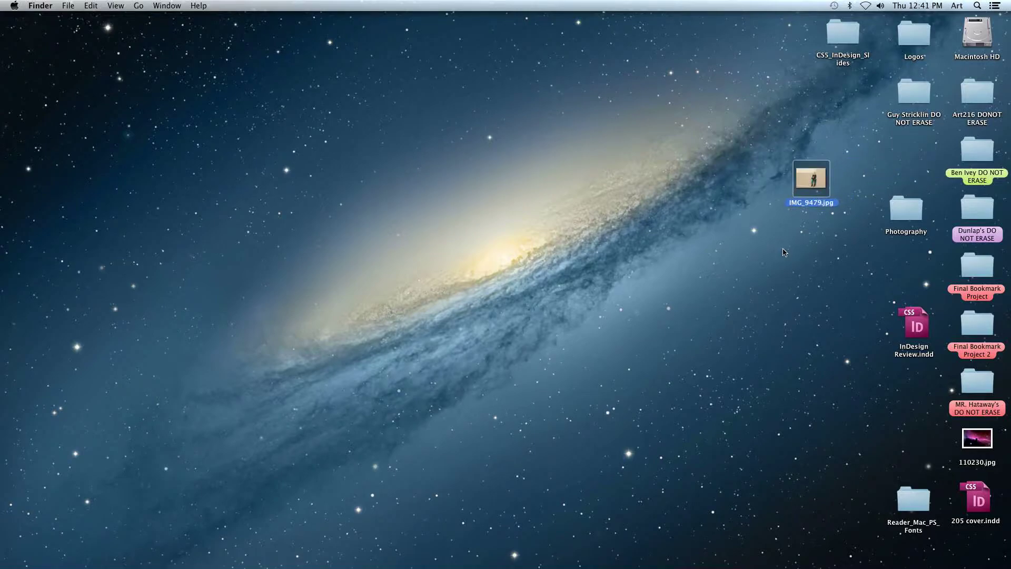
pyautogui.press('space')
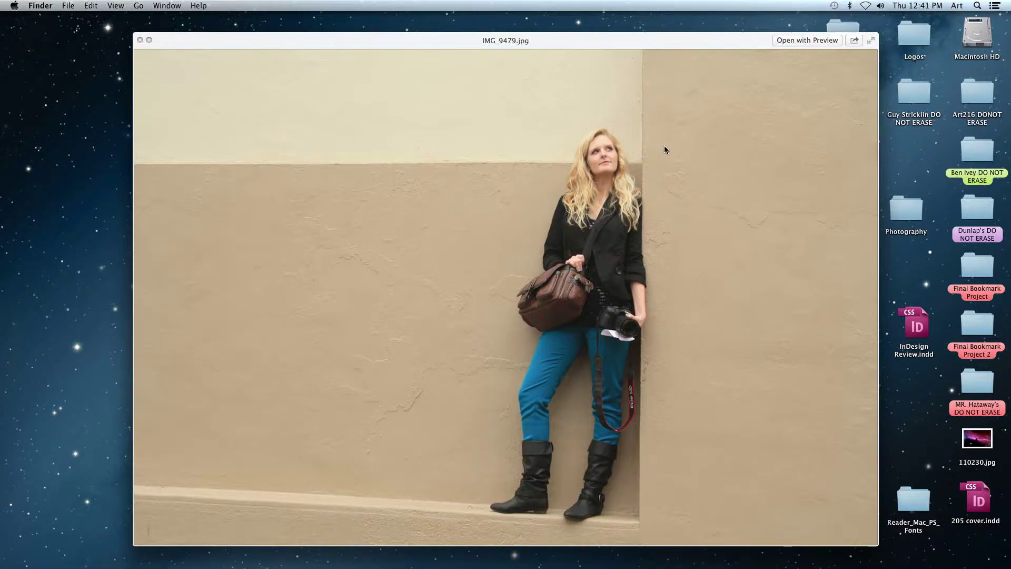
pyautogui.press('space')
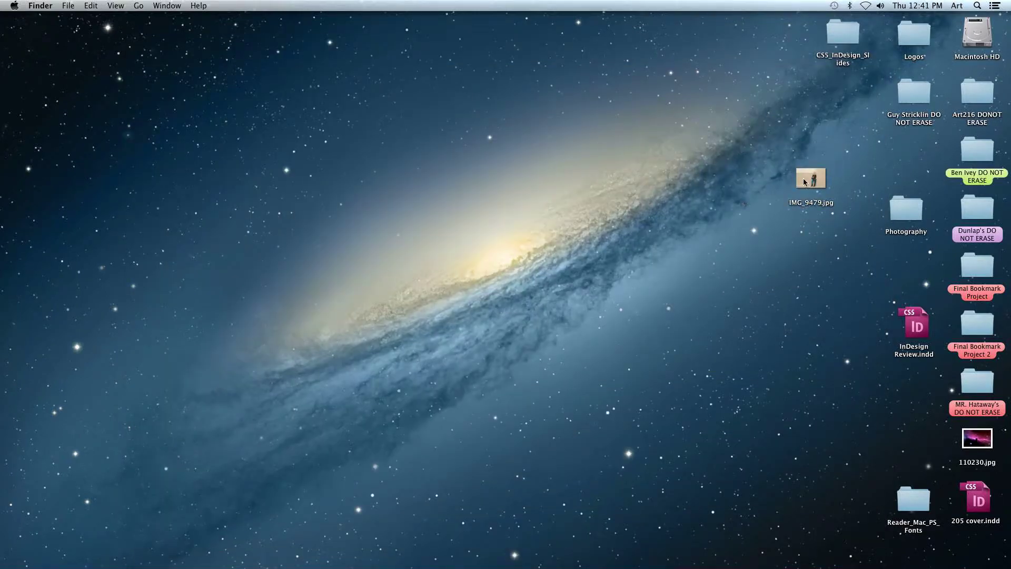
pyautogui.moveTo(804, 182); pyautogui.dragTo(552, 545)
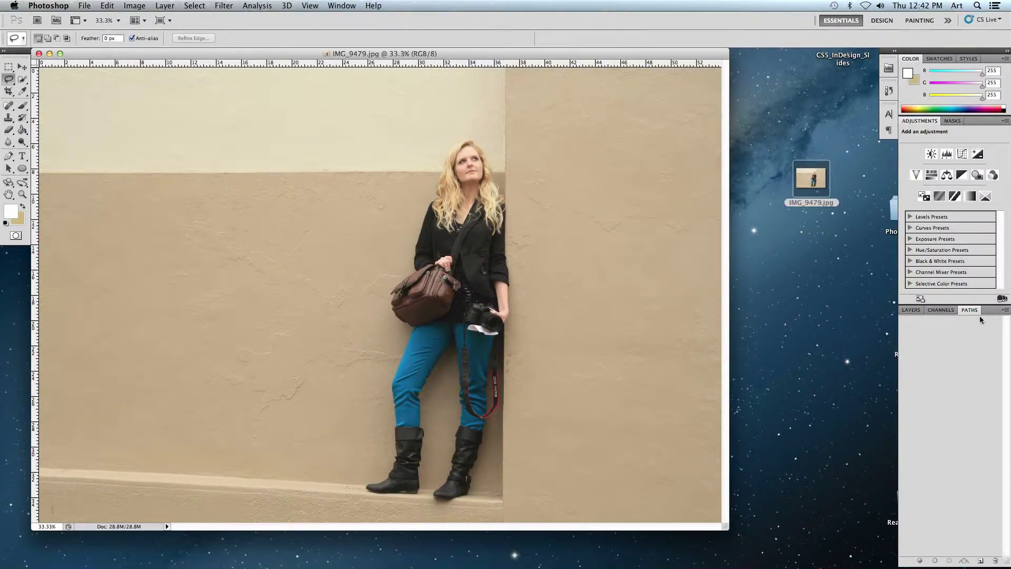
# Step: Pull the Paths tab out of the dock into its own floating panel
pyautogui.click(341, 5)
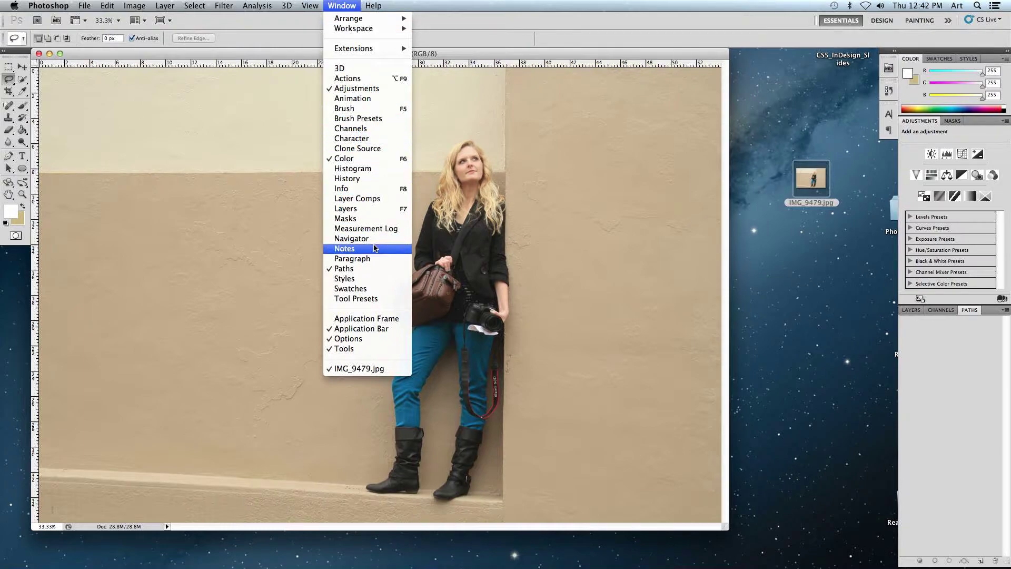
pyautogui.click(963, 309)
pyautogui.moveTo(959, 305); pyautogui.dragTo(763, 170)
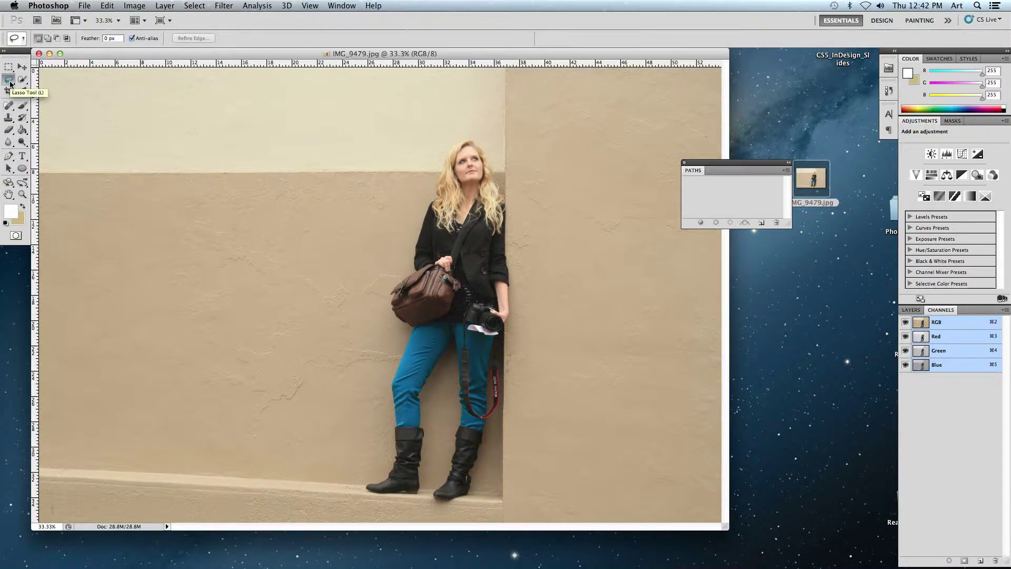
# Step: Lasso a rough selection around the woman from hair to boots and make it a work path
pyautogui.moveTo(10, 83); pyautogui.dragTo(57, 81)
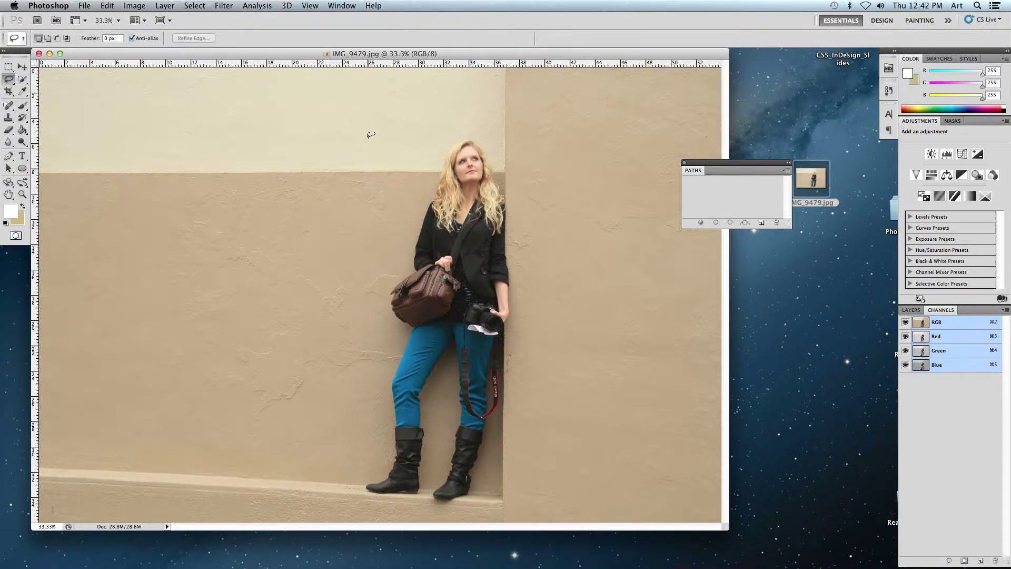
pyautogui.moveTo(459, 140)
pyautogui.mouseDown()
pyautogui.moveTo(410, 227)
pyautogui.moveTo(408, 269)
pyautogui.moveTo(389, 288)
pyautogui.moveTo(400, 327)
pyautogui.moveTo(386, 368)
pyautogui.moveTo(386, 448)
pyautogui.moveTo(356, 481)
pyautogui.moveTo(369, 501)
pyautogui.moveTo(455, 510)
pyautogui.moveTo(487, 501)
pyautogui.moveTo(512, 404)
pyautogui.moveTo(510, 343)
pyautogui.moveTo(526, 289)
pyautogui.moveTo(508, 189)
pyautogui.moveTo(484, 145)
pyautogui.moveTo(458, 160)
pyautogui.mouseUp()
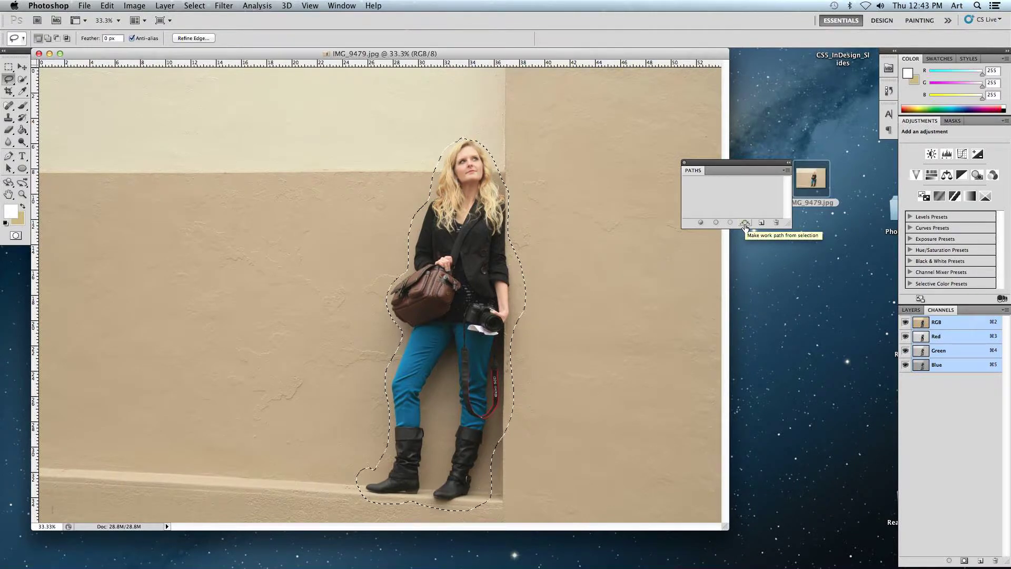
pyautogui.click(744, 224)
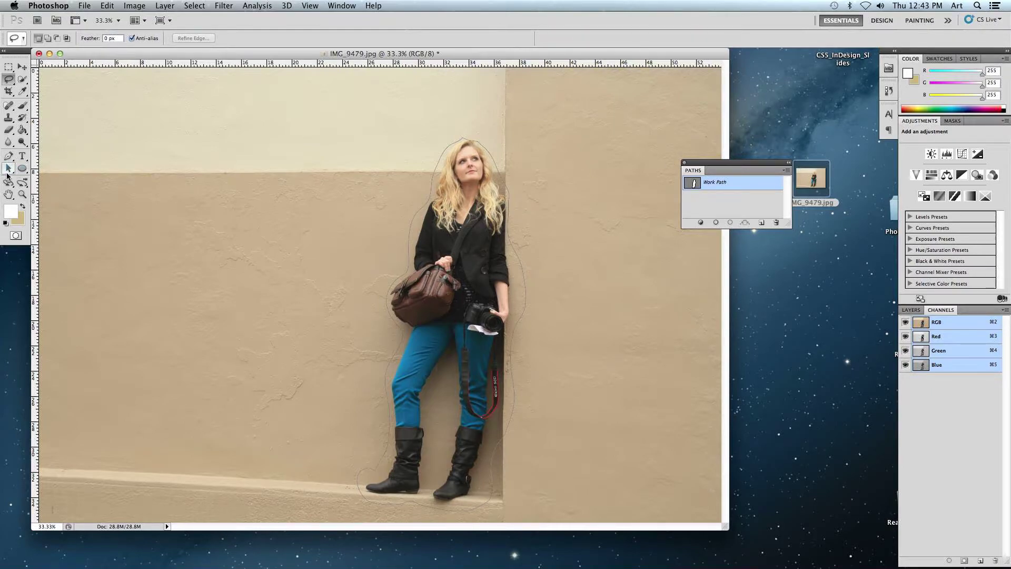
# Step: Drag the work path's anchor points to follow the top of the woman's head
pyautogui.moveTo(10, 172); pyautogui.dragTo(33, 181)
pyautogui.click(435, 172)
pyautogui.moveTo(440, 160); pyautogui.dragTo(465, 133)
pyautogui.click(484, 143)
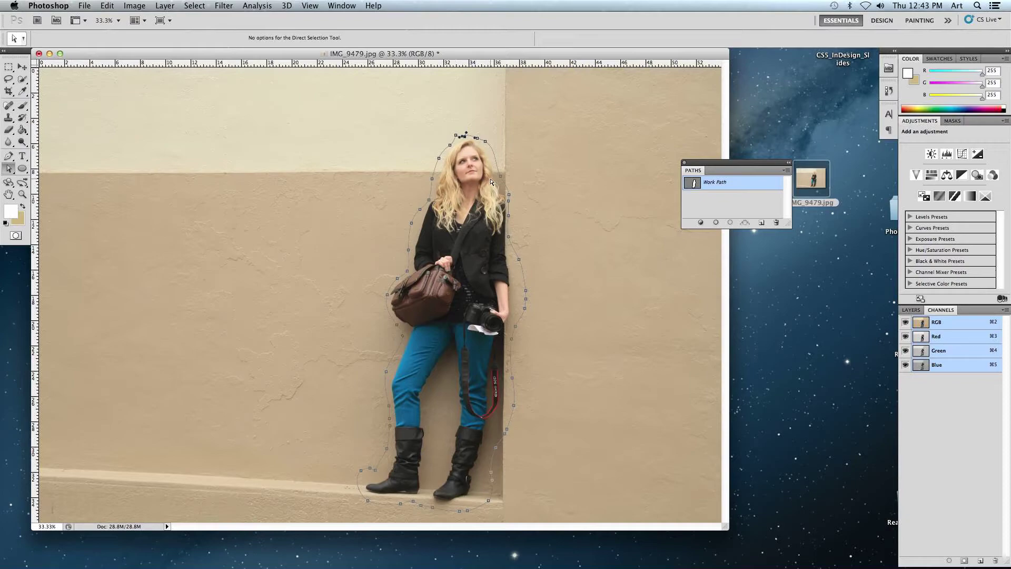
# Step: Rename Work Path to 'Lady Outline' in the Paths panel so it is kept permanently
pyautogui.click(720, 203)
pyautogui.click(724, 189)
pyautogui.doubleClick(736, 185)
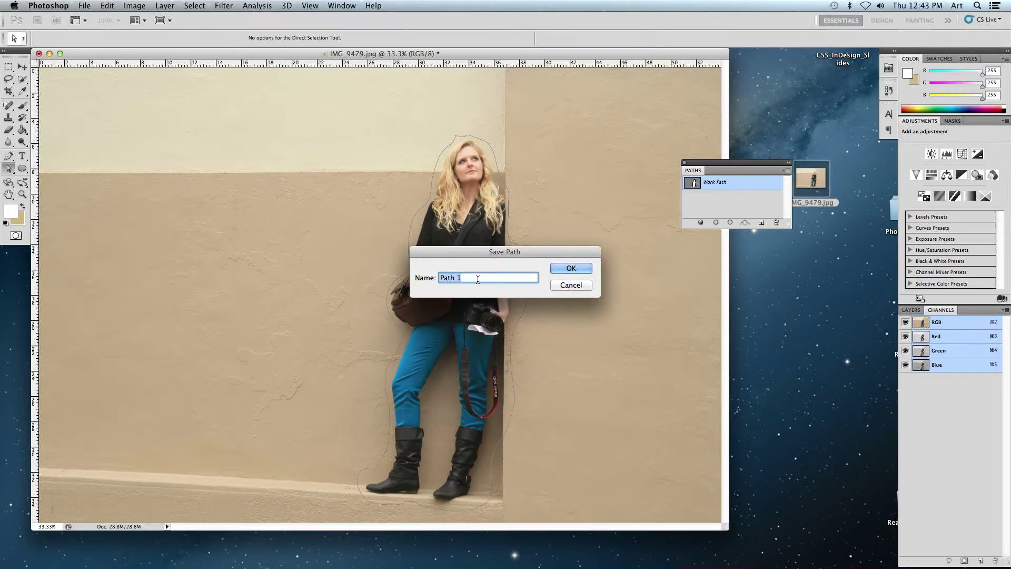
pyautogui.write('Lady Outline')
pyautogui.click(576, 269)
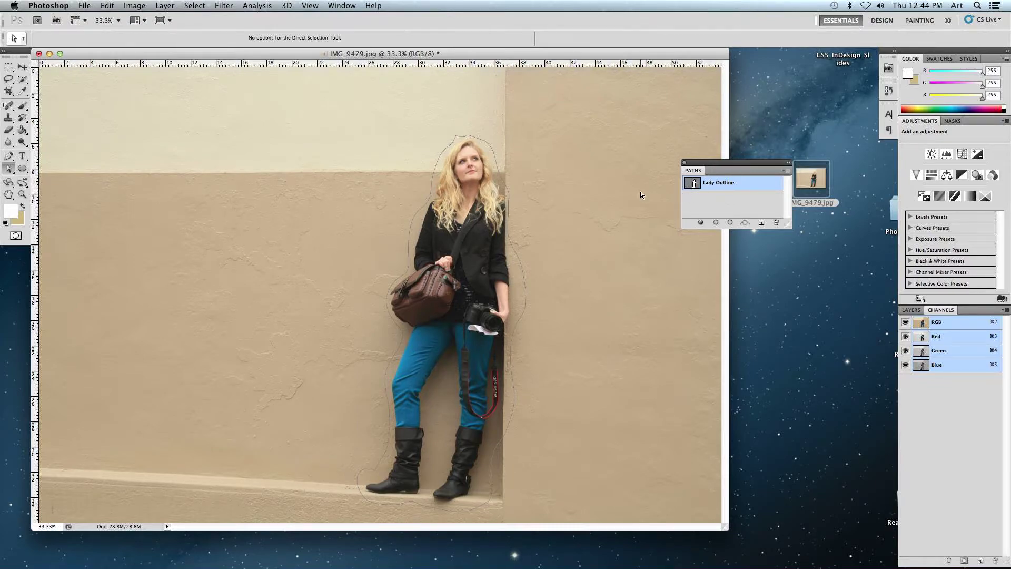
pyautogui.click(84, 5)
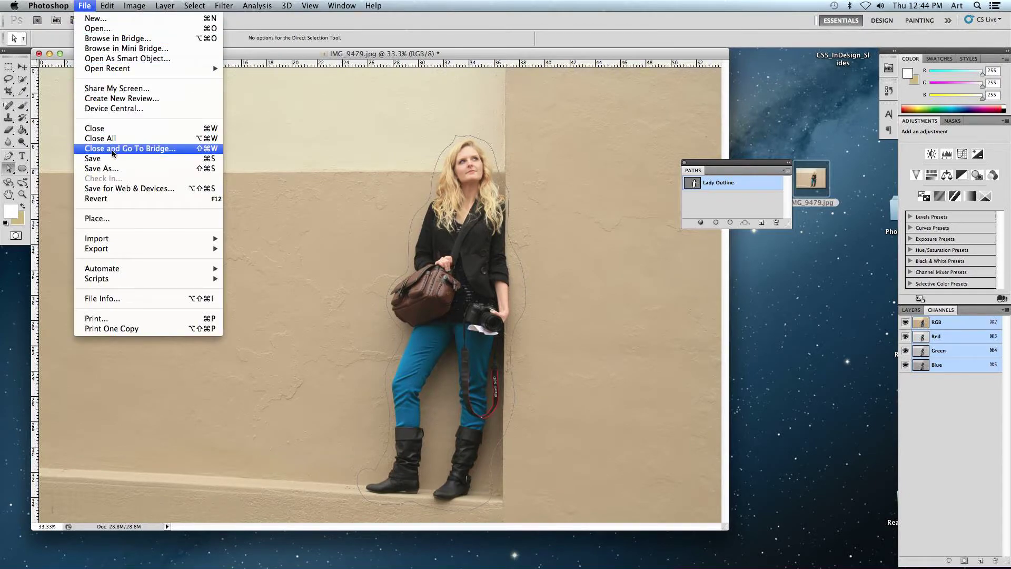
# Step: Save the photo as IMG_9479.tif in TIFF format with default options, then close it
pyautogui.click(117, 169)
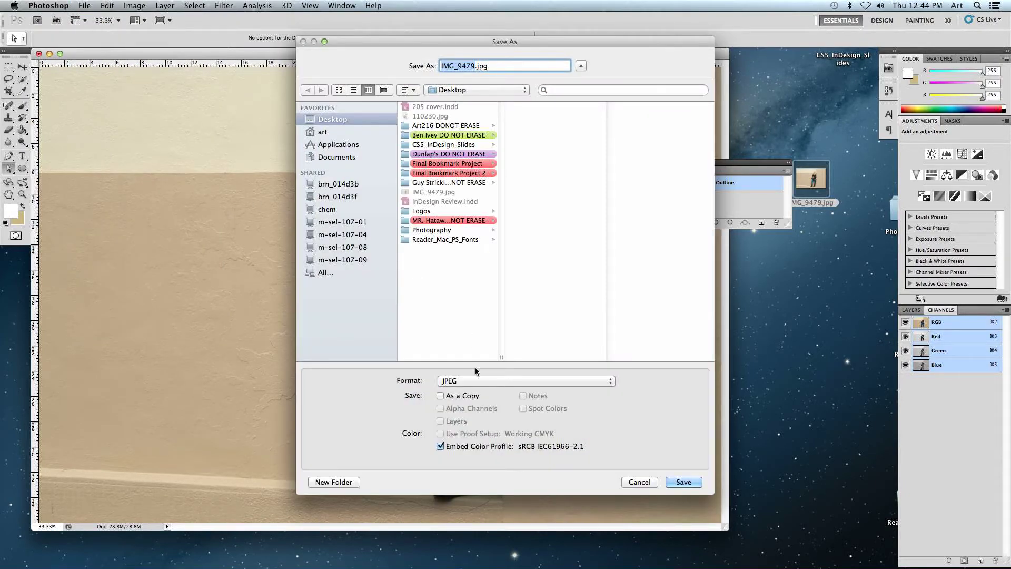
pyautogui.click(468, 384)
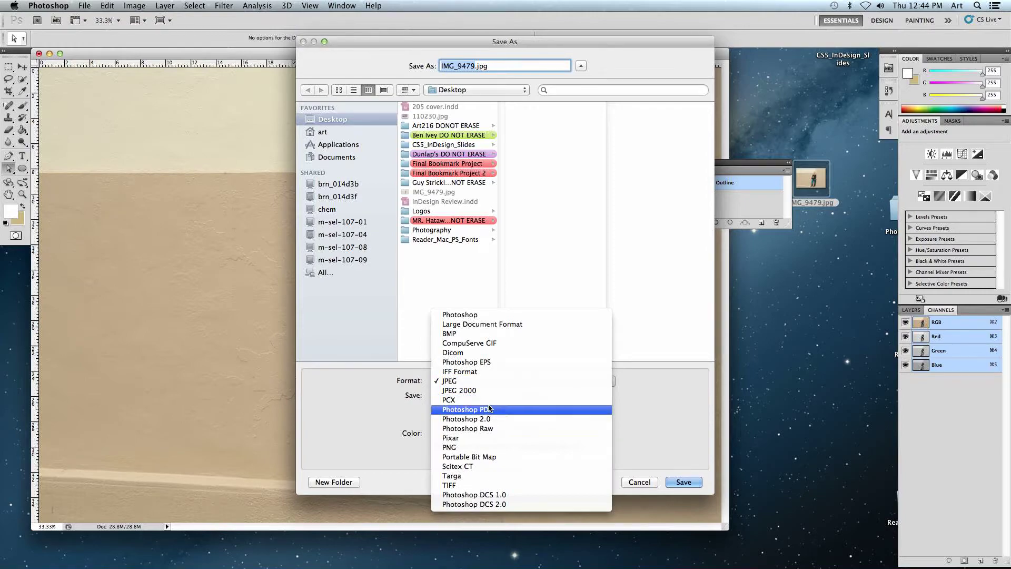
pyautogui.click(477, 487)
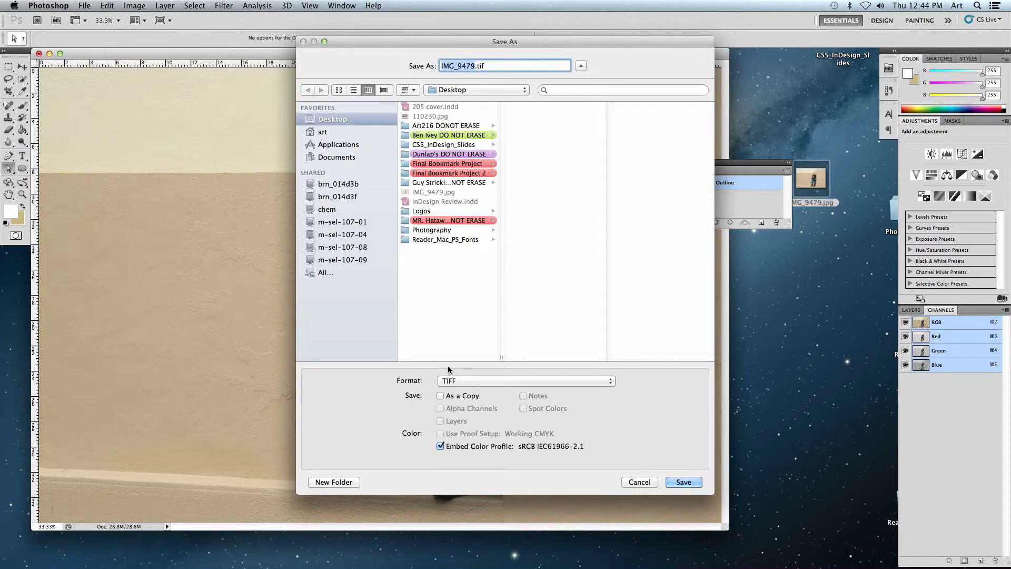
pyautogui.click(694, 482)
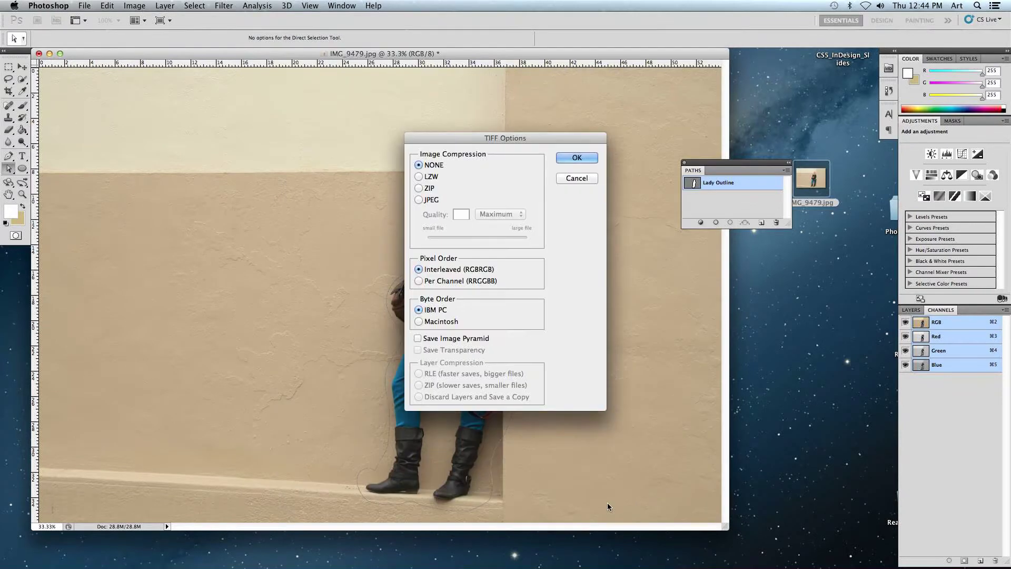
pyautogui.click(574, 158)
pyautogui.press('super+w')
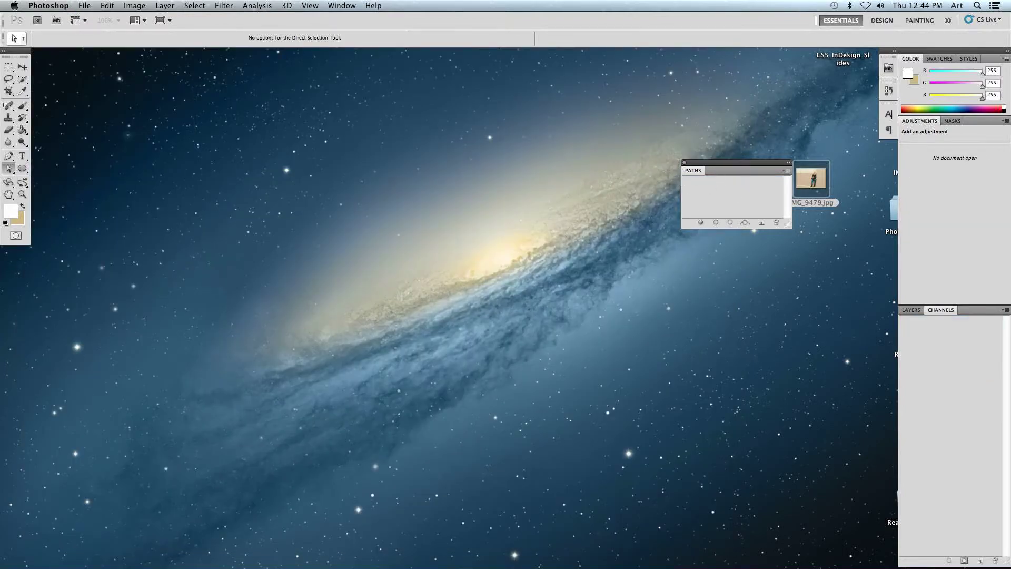
pyautogui.click(774, 437)
# Step: Move IMG_9479.tif on the desktop and bring InDesign forward with Poster.indd showing
pyautogui.moveTo(909, 148); pyautogui.dragTo(779, 338)
pyautogui.moveTo(869, 566)
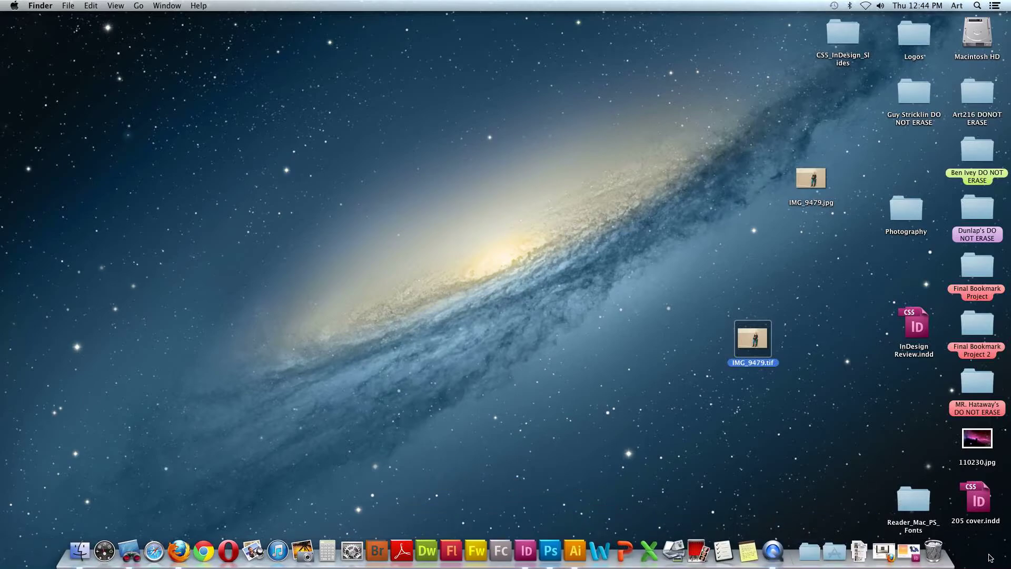
pyautogui.click(514, 561)
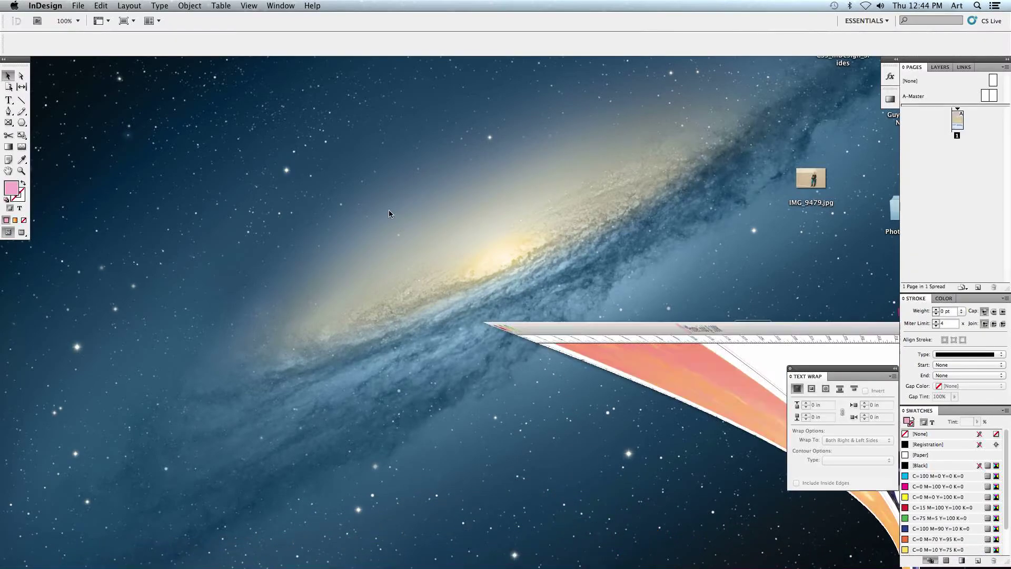
pyautogui.click(78, 6)
# Step: Create a new default document and draw a large rectangle graphics frame on its page
pyautogui.moveTo(90, 16)
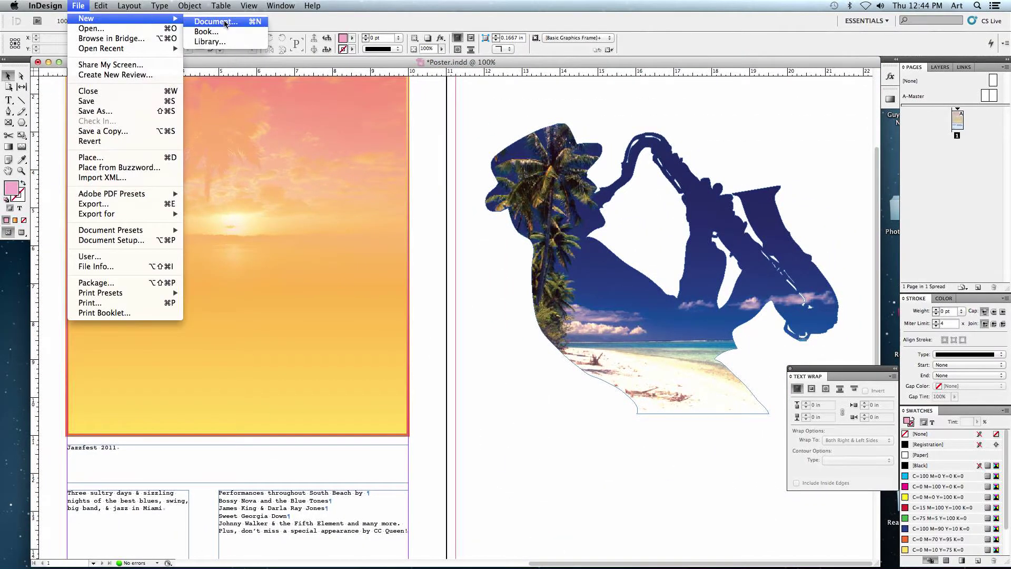
pyautogui.click(229, 15)
pyautogui.click(559, 113)
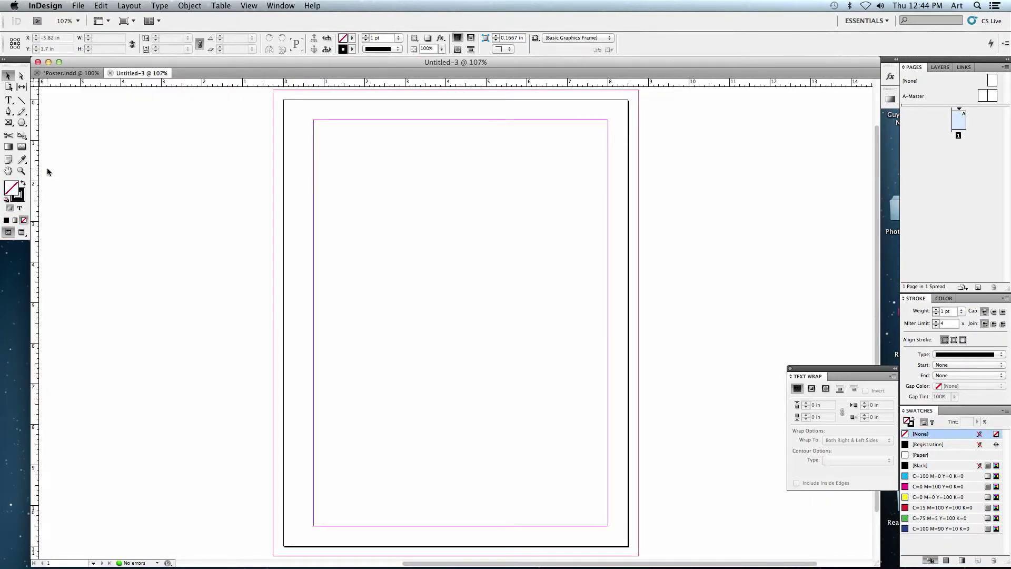
pyautogui.click(8, 122)
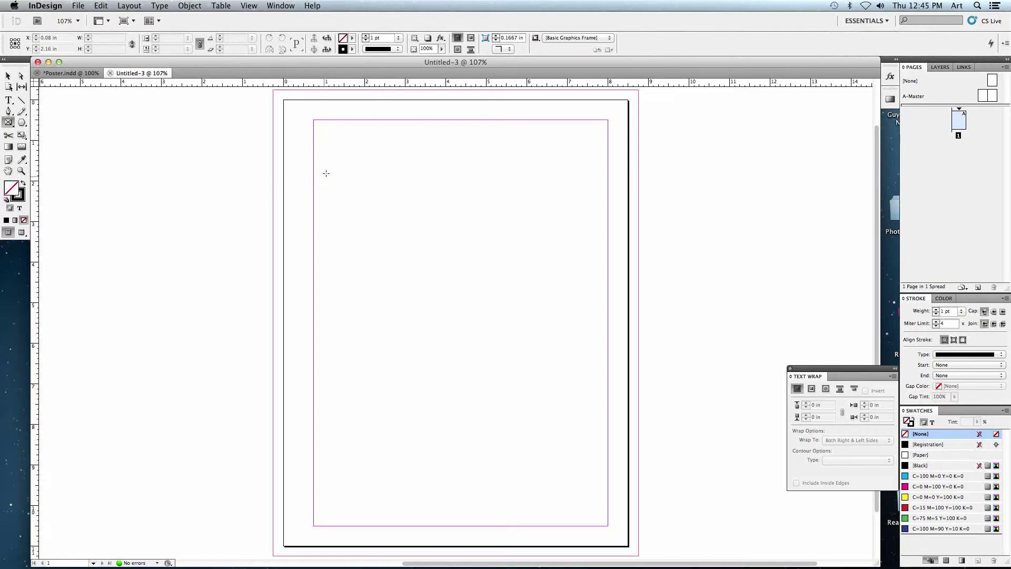
pyautogui.moveTo(318, 156); pyautogui.dragTo(603, 441)
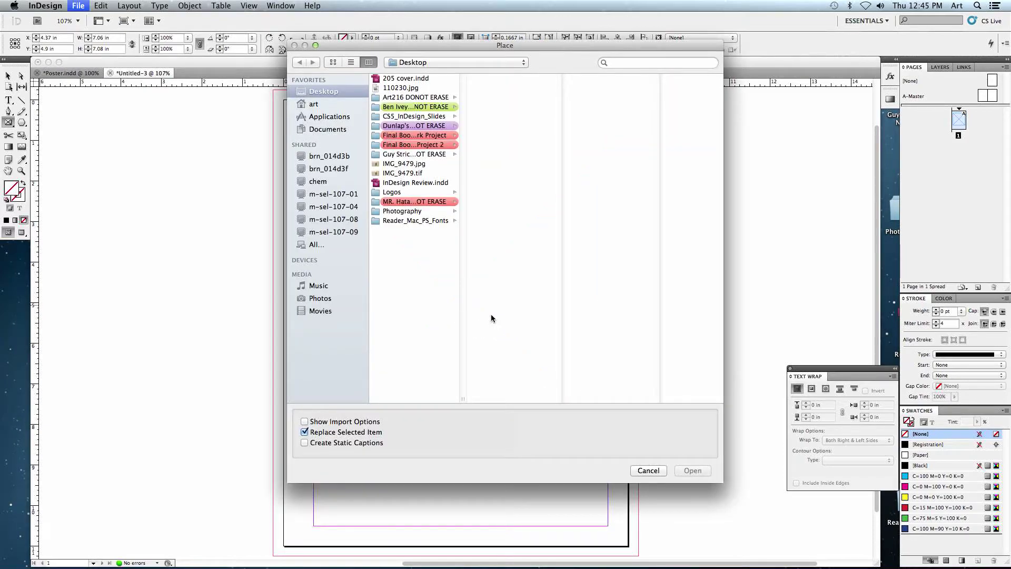
# Step: Place IMG_9479.tif into the selected frame, replacing the selected item
pyautogui.click(415, 174)
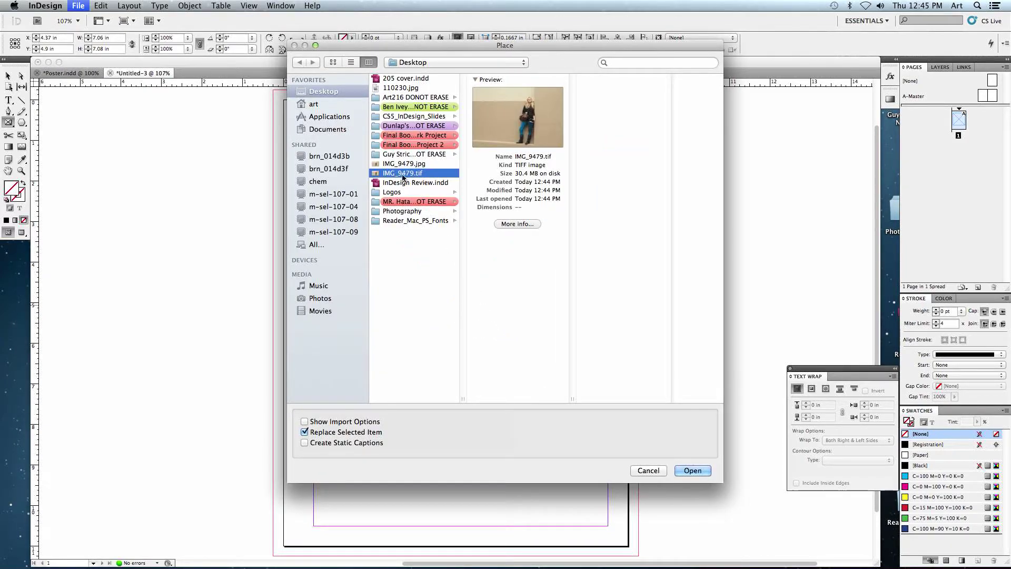
pyautogui.click(692, 469)
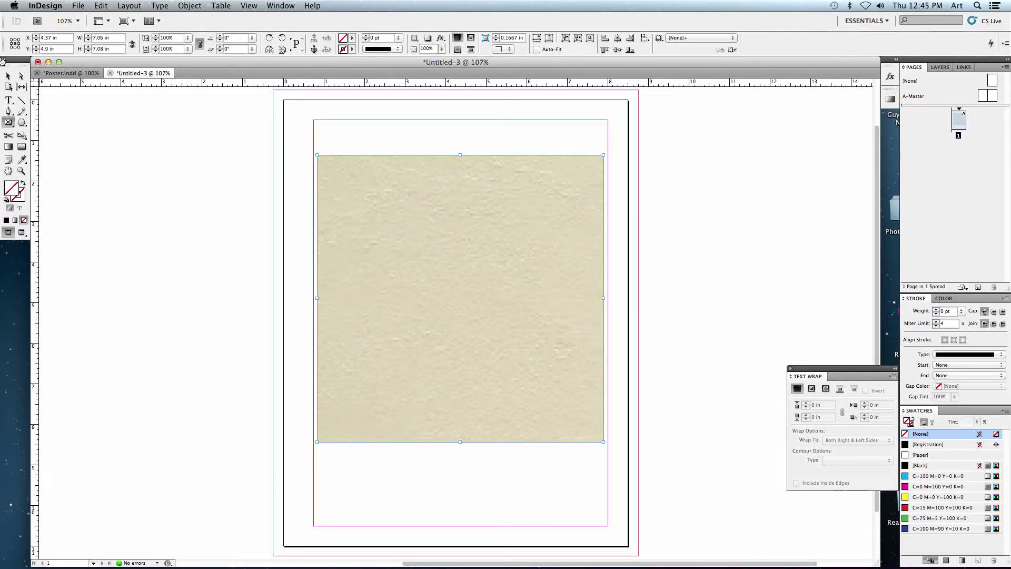
pyautogui.click(21, 76)
# Step: Fit the photo proportionally, then enlarge and nudge it until it fills the frame
pyautogui.moveTo(382, 248); pyautogui.dragTo(362, 189)
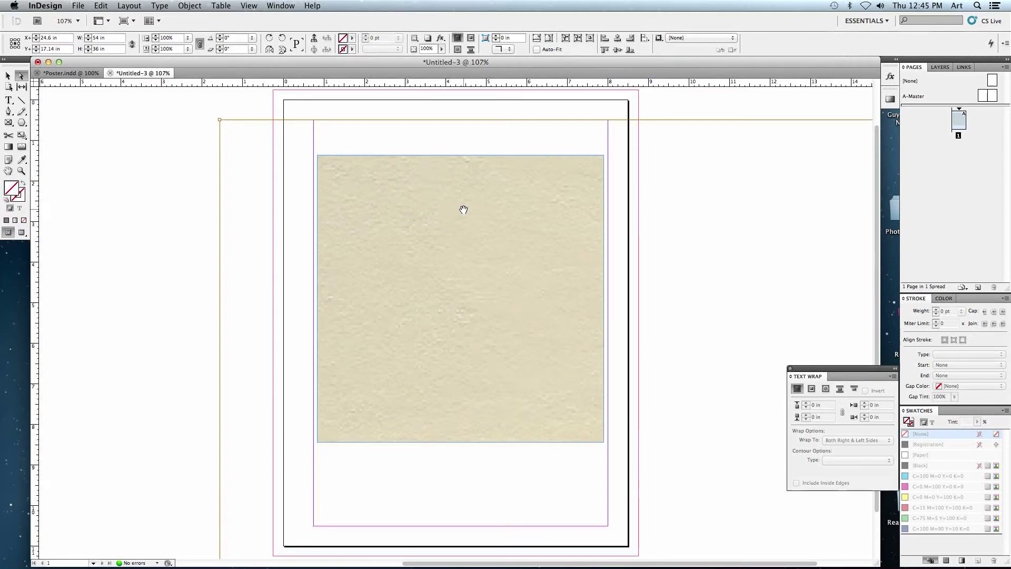
pyautogui.click(549, 39)
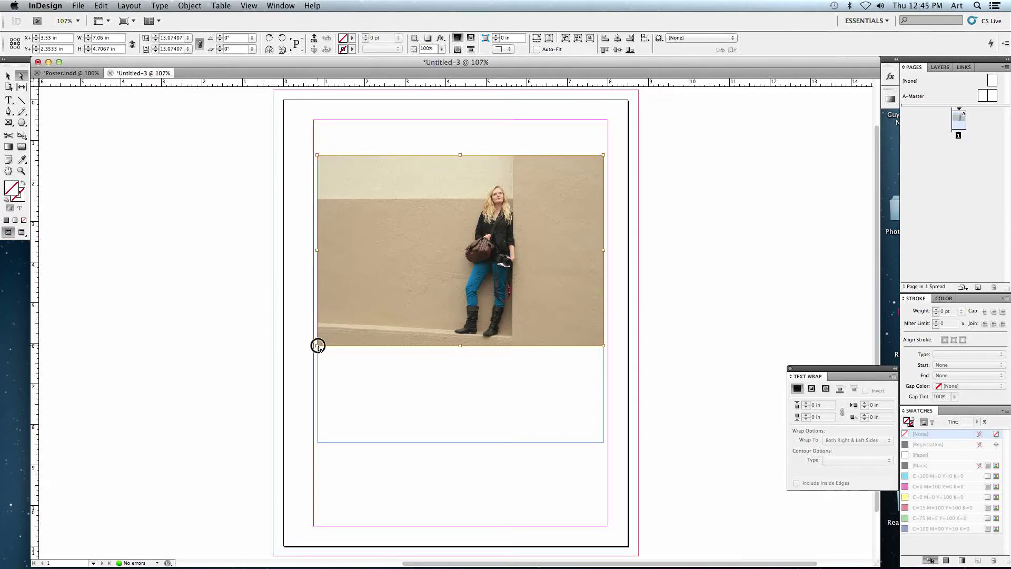
pyautogui.moveTo(318, 345); pyautogui.dragTo(254, 390)
pyautogui.moveTo(468, 309); pyautogui.dragTo(429, 358)
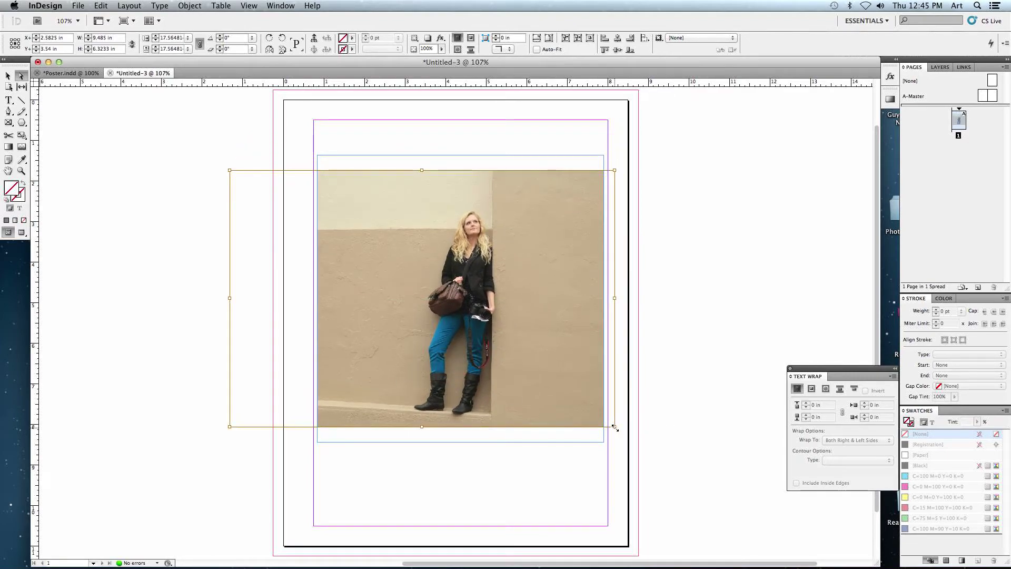
pyautogui.moveTo(615, 426); pyautogui.dragTo(641, 443)
pyautogui.moveTo(560, 384); pyautogui.dragTo(558, 382)
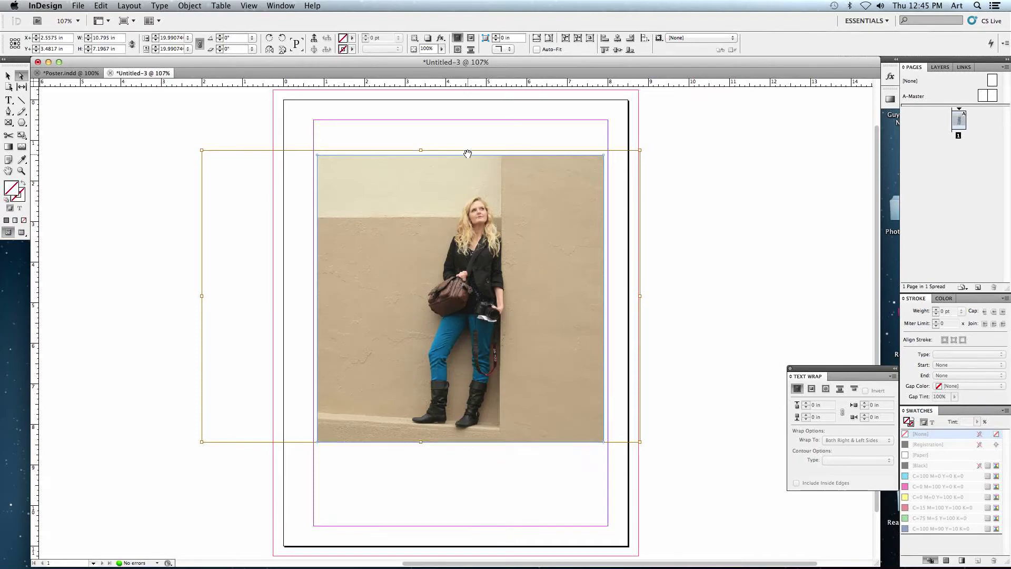
pyautogui.click(8, 76)
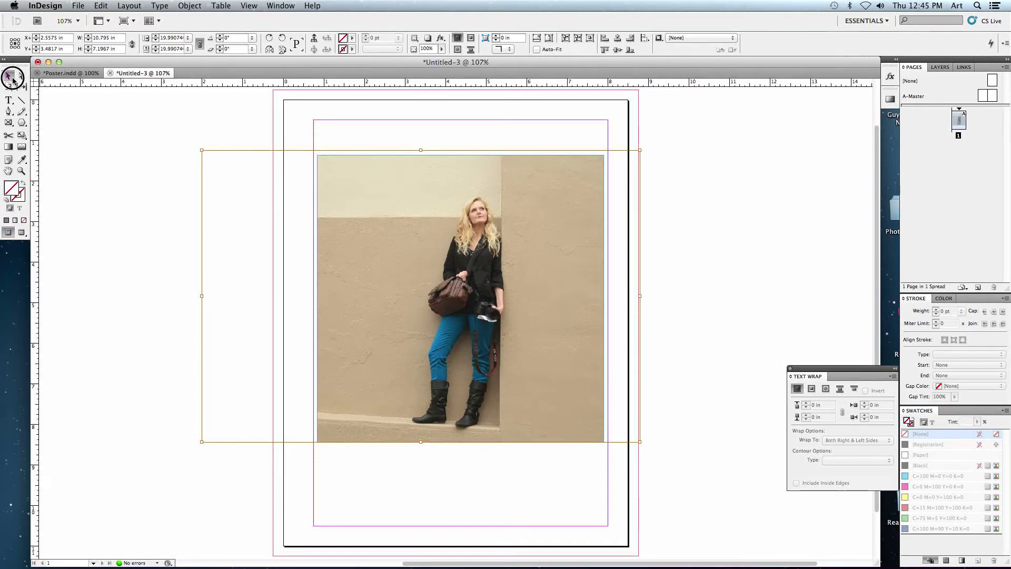
pyautogui.click(277, 137)
# Step: Set the photo's clipping path type to Photoshop Path, using the 'Lady Outline' path
pyautogui.click(323, 167)
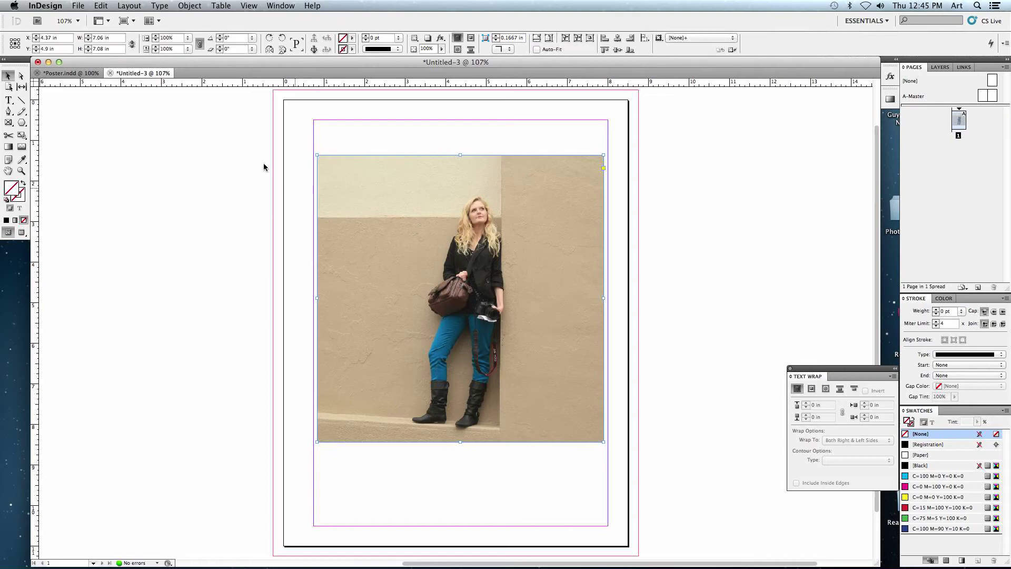
pyautogui.click(190, 5)
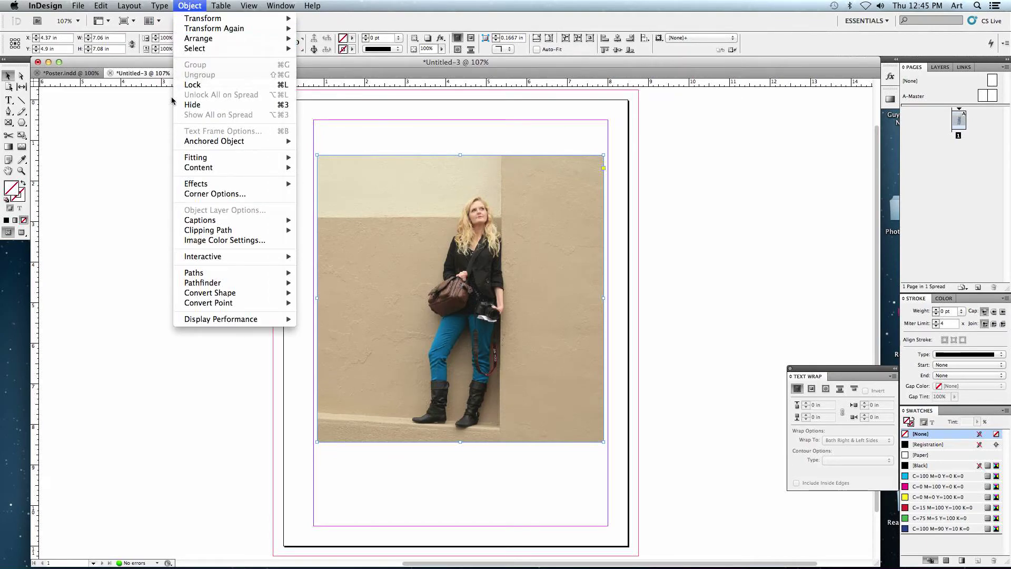
pyautogui.moveTo(221, 234)
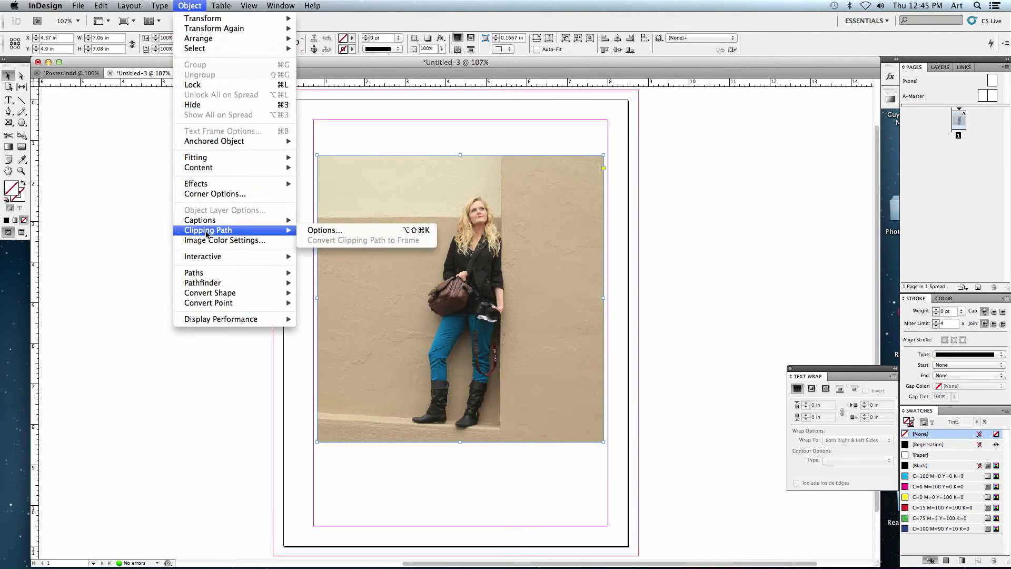
pyautogui.click(324, 230)
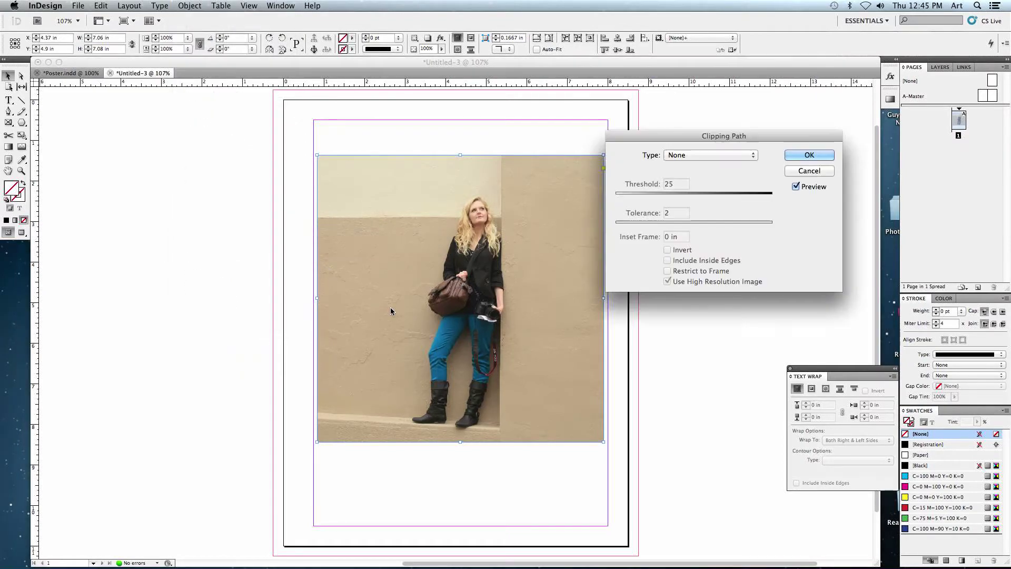
pyautogui.moveTo(684, 136); pyautogui.dragTo(705, 168)
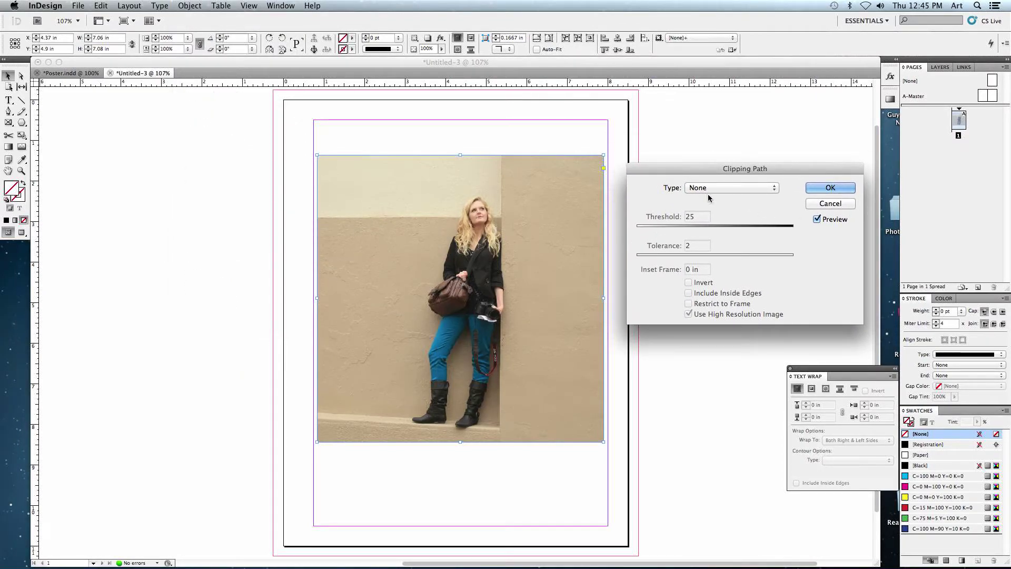
pyautogui.click(705, 190)
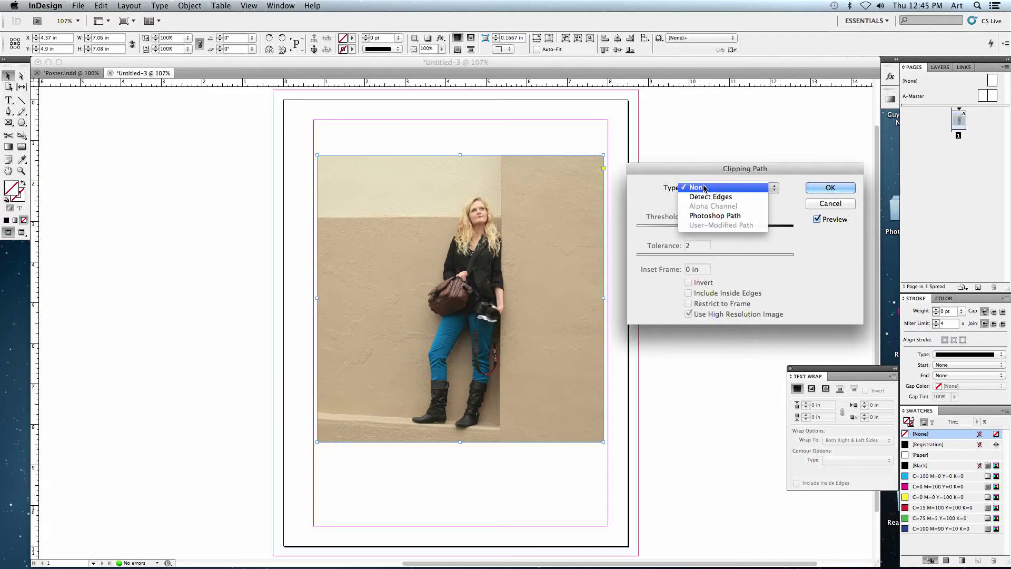
pyautogui.click(732, 216)
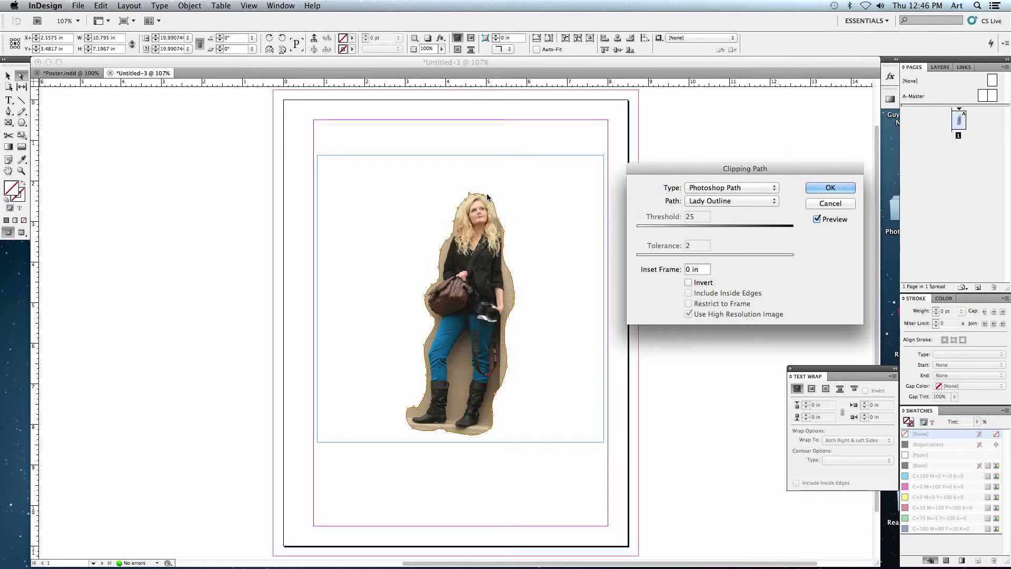
pyautogui.click(826, 188)
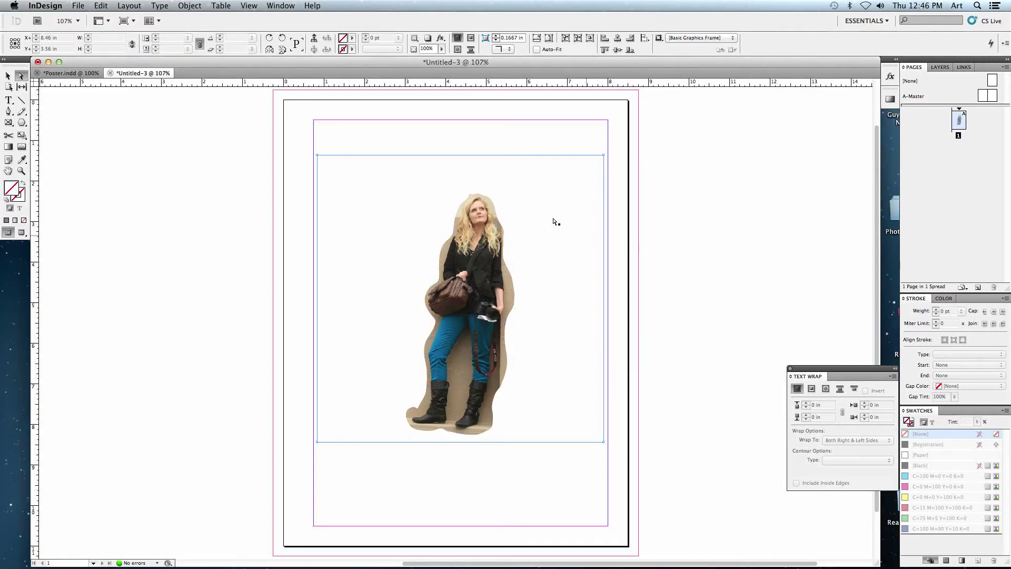
# Step: Convert the image's Lady Outline clipping path into a frame shaped like the woman
pyautogui.click(457, 264)
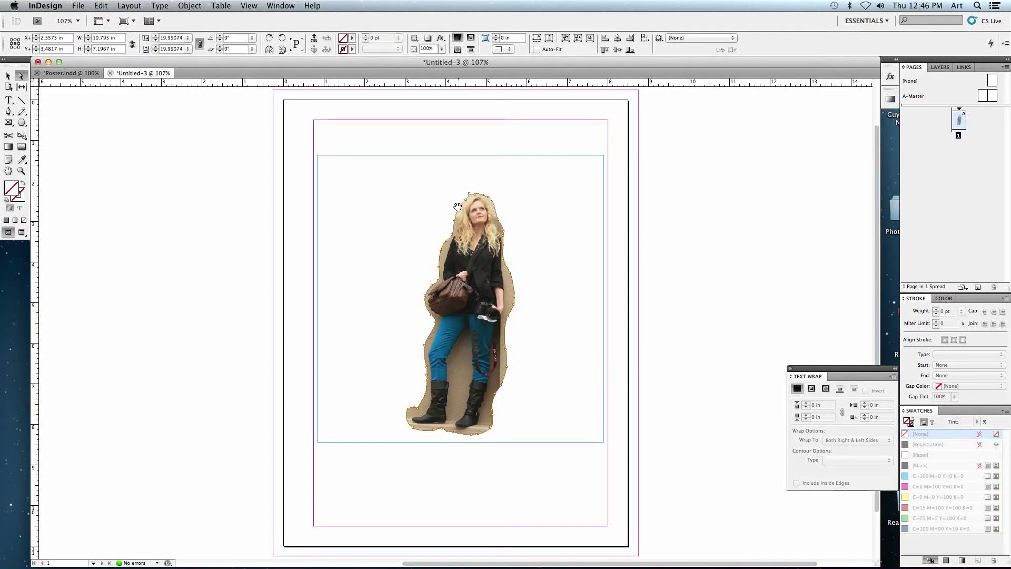
pyautogui.click(189, 6)
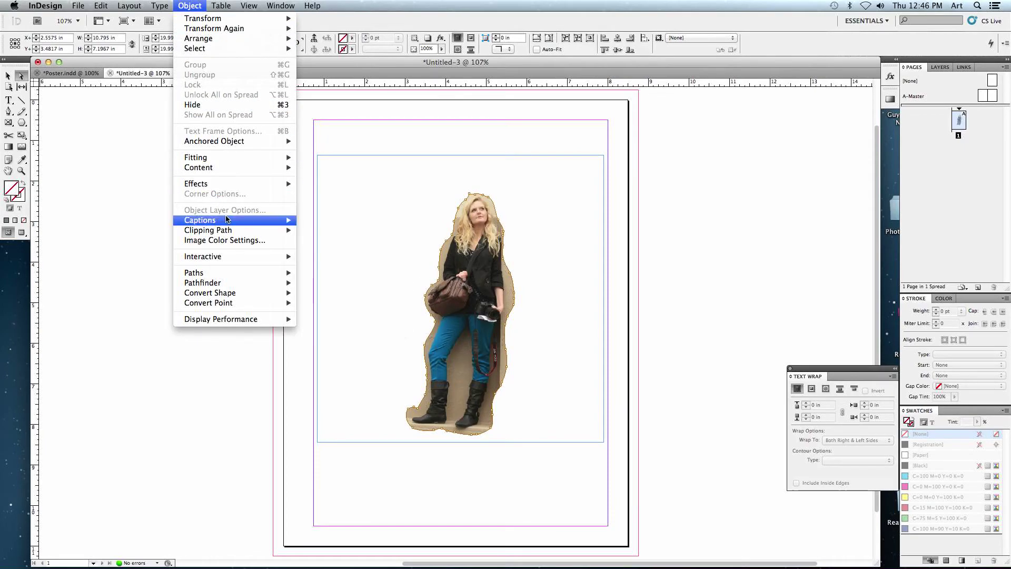
pyautogui.moveTo(208, 230)
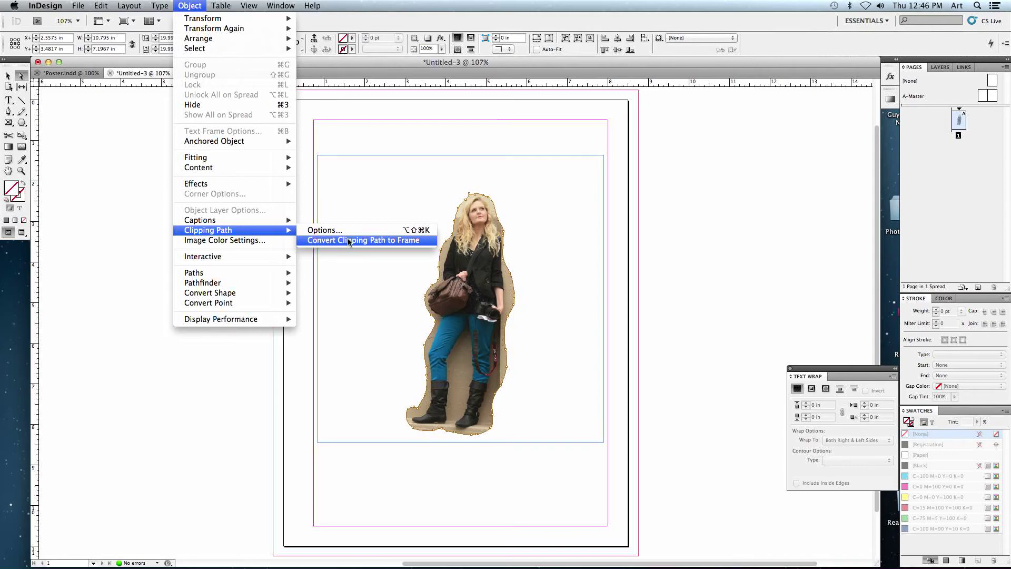
pyautogui.click(393, 240)
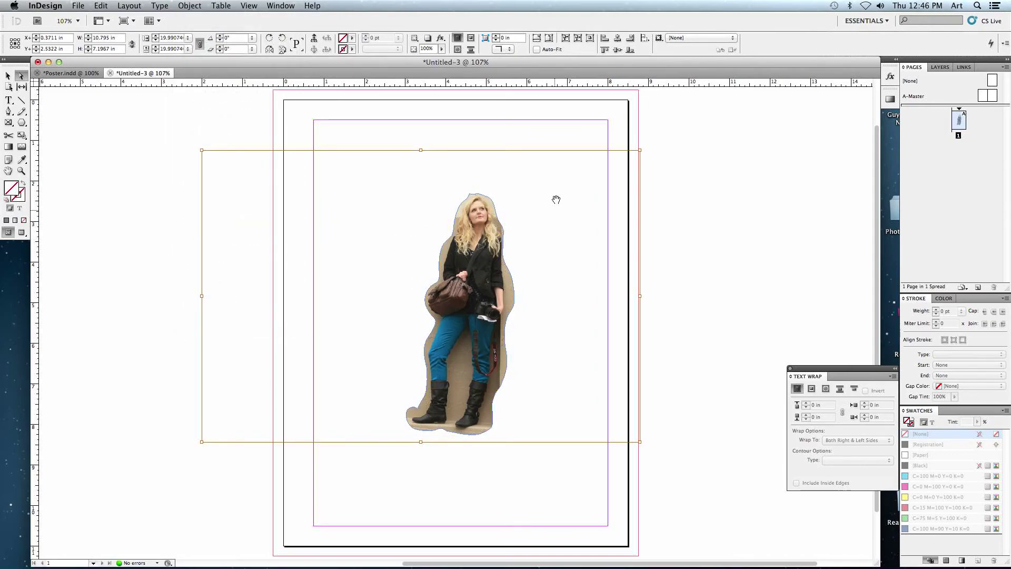
pyautogui.click(737, 198)
# Step: Shift the photo inside its shaped frame, then drag the woman-shaped frame toward the page's upper left
pyautogui.click(465, 199)
pyautogui.moveTo(501, 182); pyautogui.dragTo(435, 179)
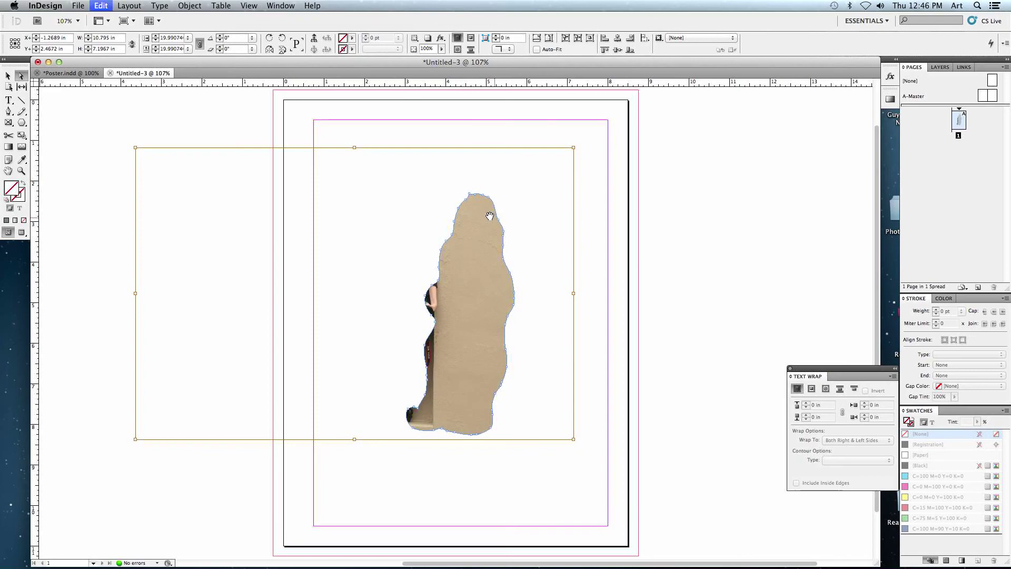
pyautogui.click(8, 76)
pyautogui.click(282, 124)
pyautogui.moveTo(487, 215); pyautogui.dragTo(392, 190)
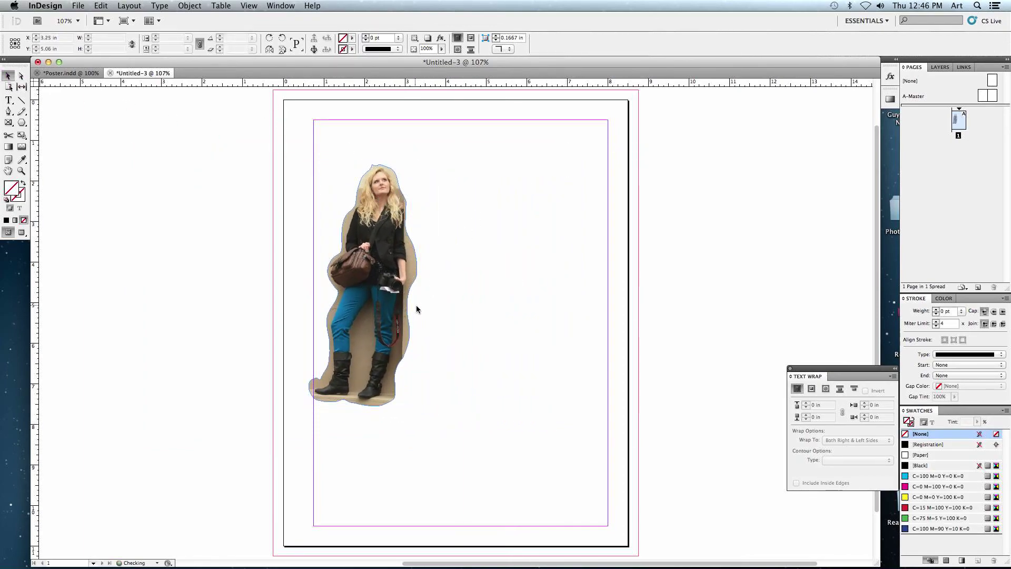
pyautogui.moveTo(417, 309); pyautogui.dragTo(402, 293)
pyautogui.click(436, 260)
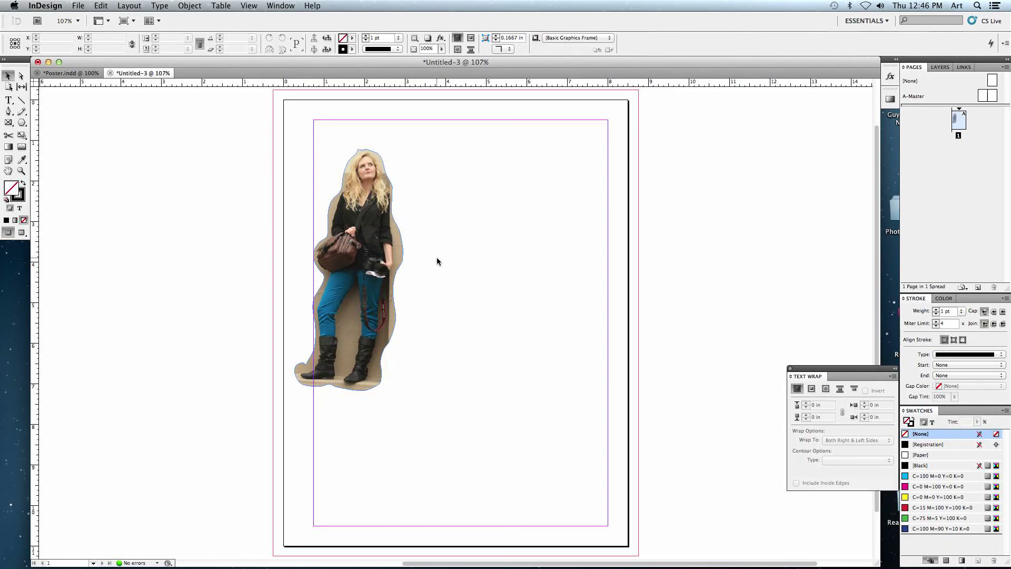
pyautogui.moveTo(376, 253); pyautogui.dragTo(399, 256)
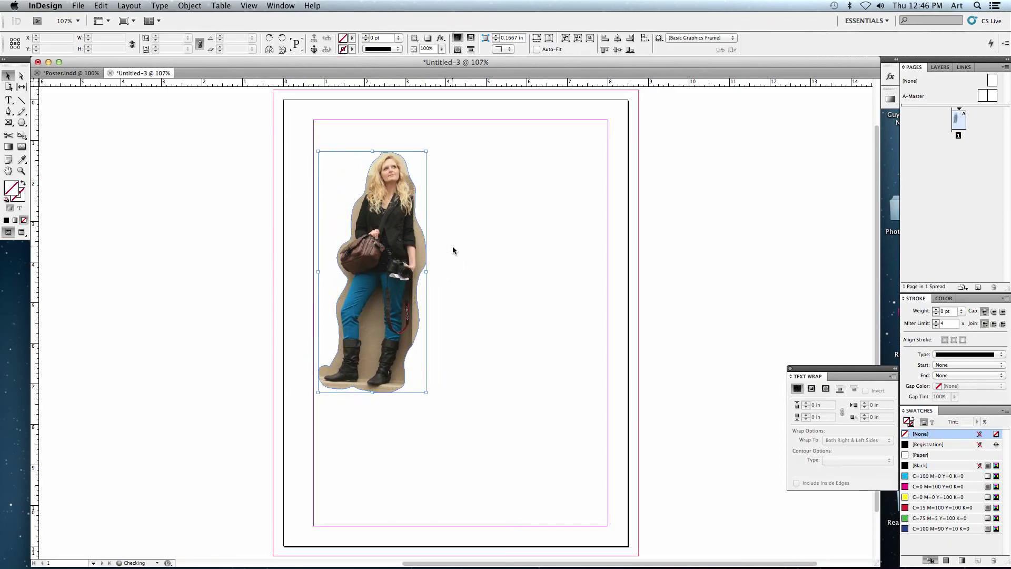
pyautogui.click(453, 247)
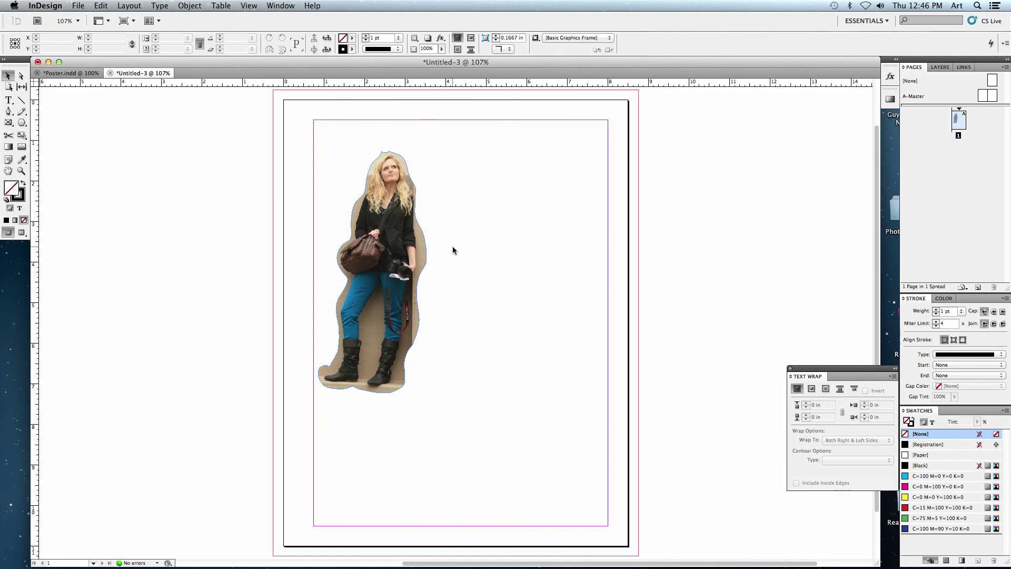